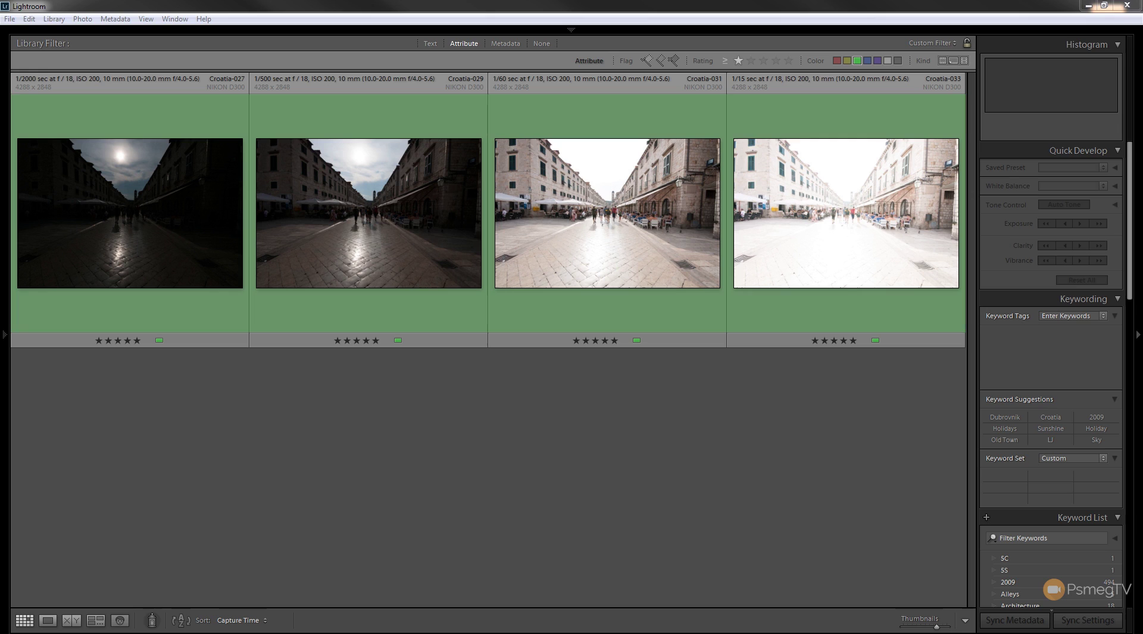
Select the four bracketed Dubrovnik street exposures and merge them with Photo Merge > HDR
click(140, 269)
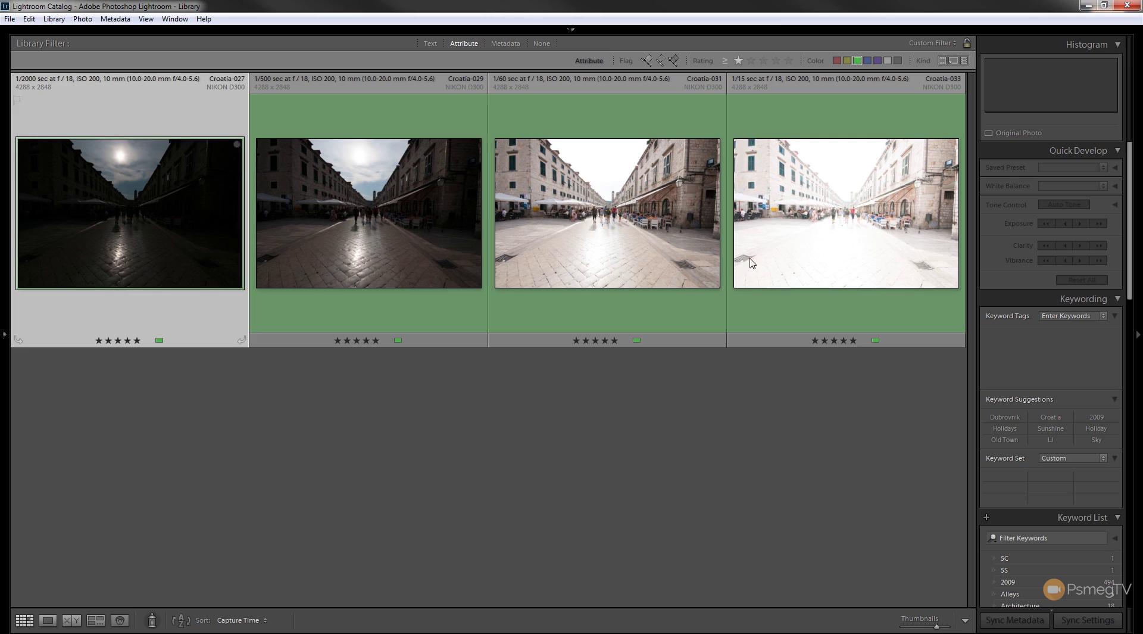
shift+click(822, 249)
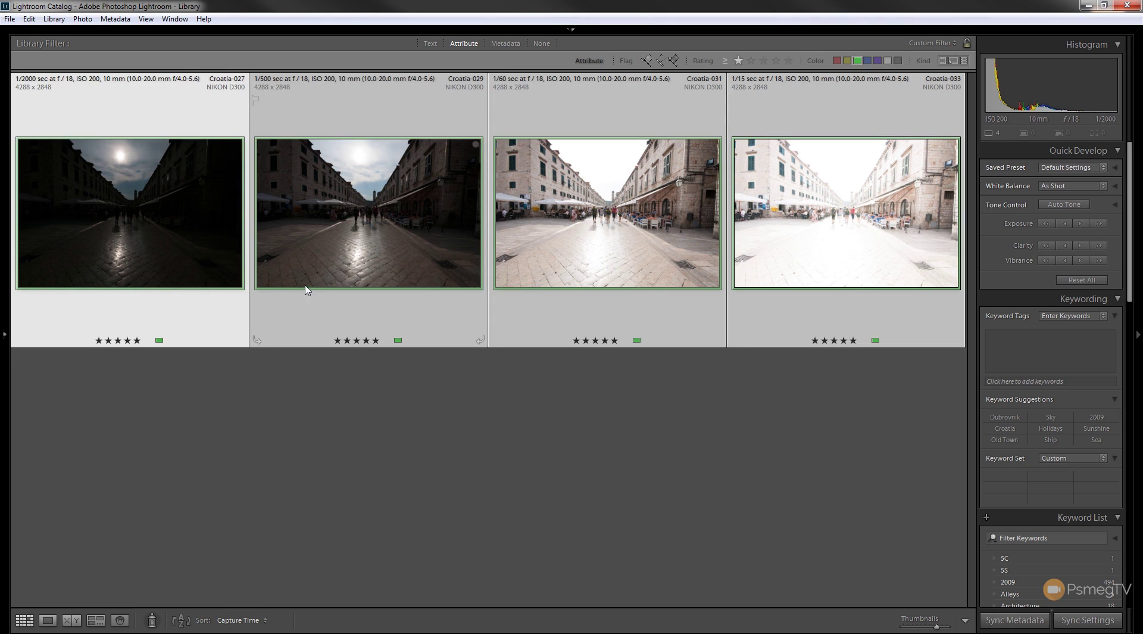
right_click(351, 198)
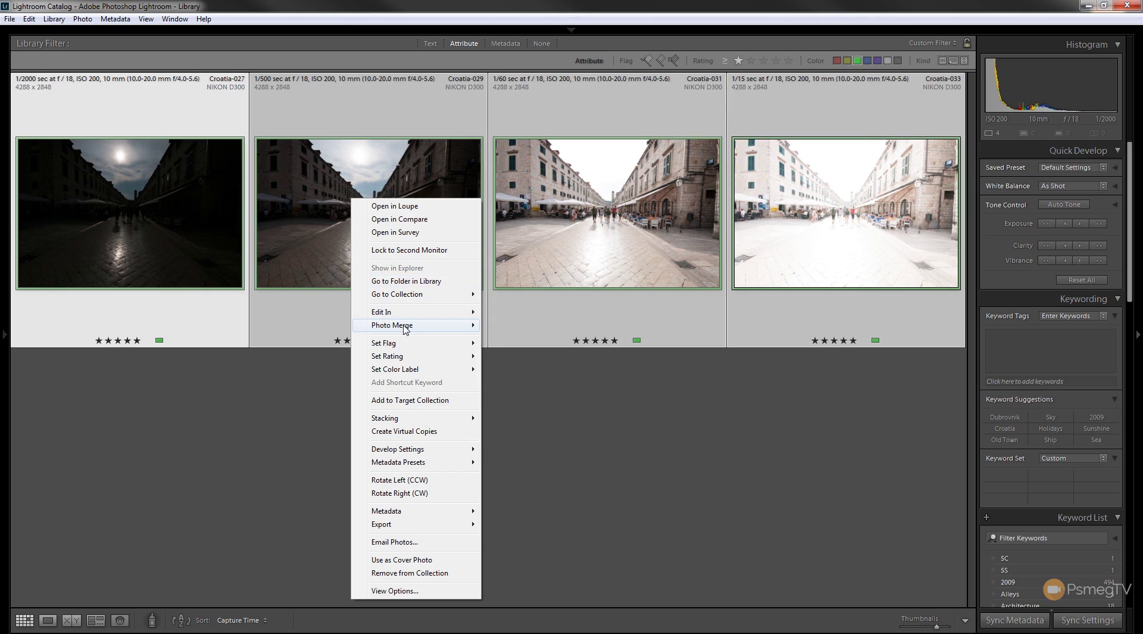
mouse_move(405, 328)
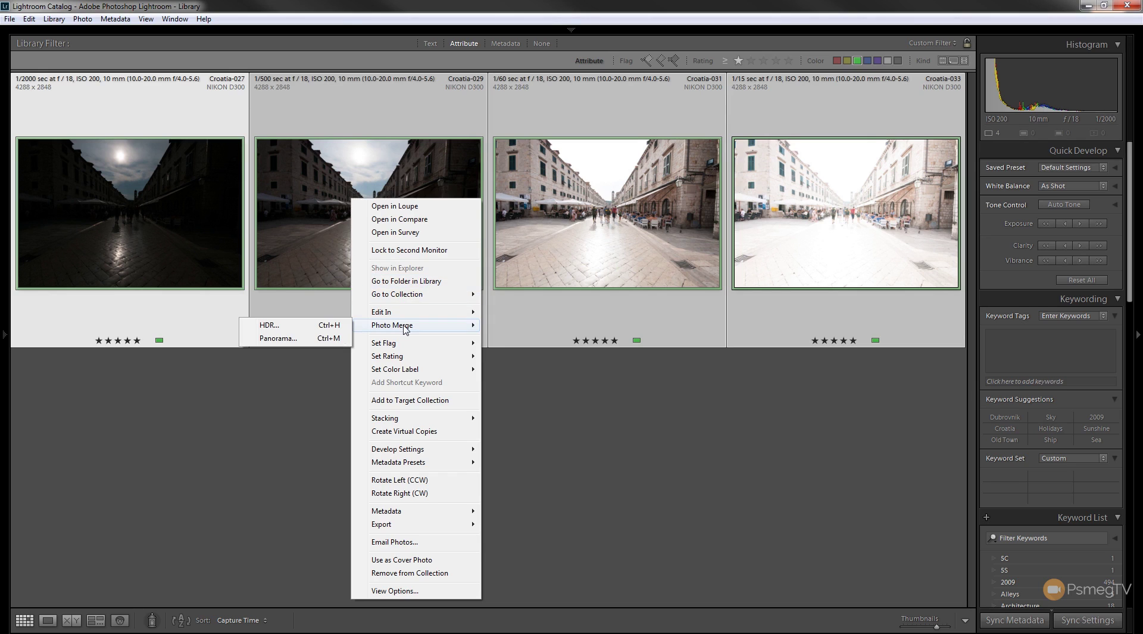
click(331, 327)
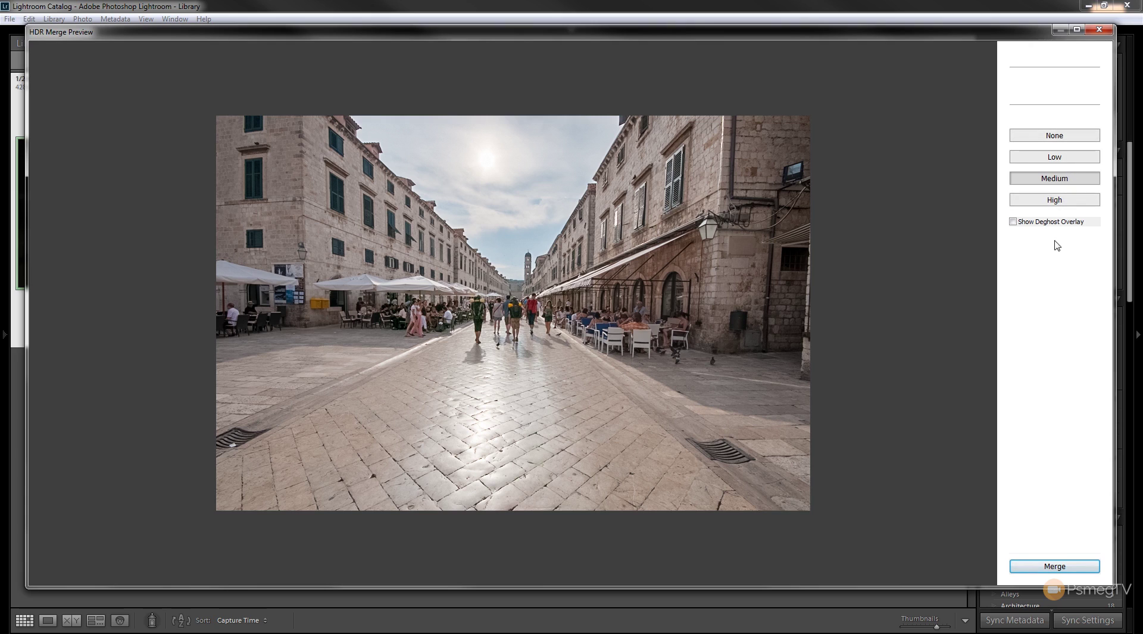
Turn on Show Deghost Overlay to see the moving pedestrians tinted at Medium deghosting
click(1014, 223)
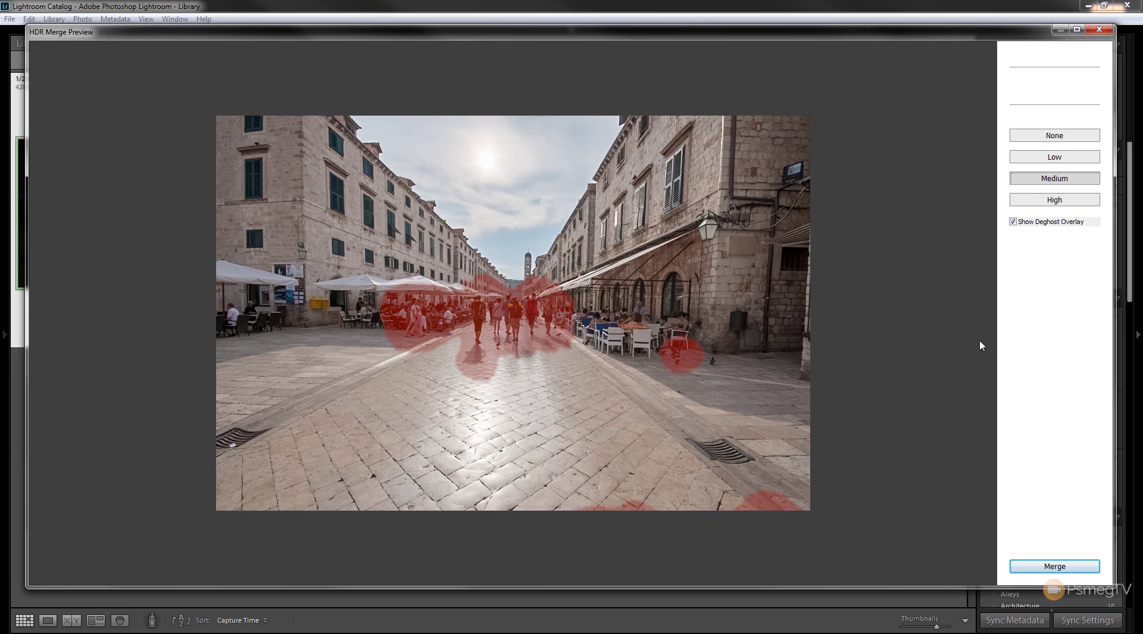
Merge the HDR, turn the Library Filter off, and select the new 4187 x 2781 HDR image
click(1065, 567)
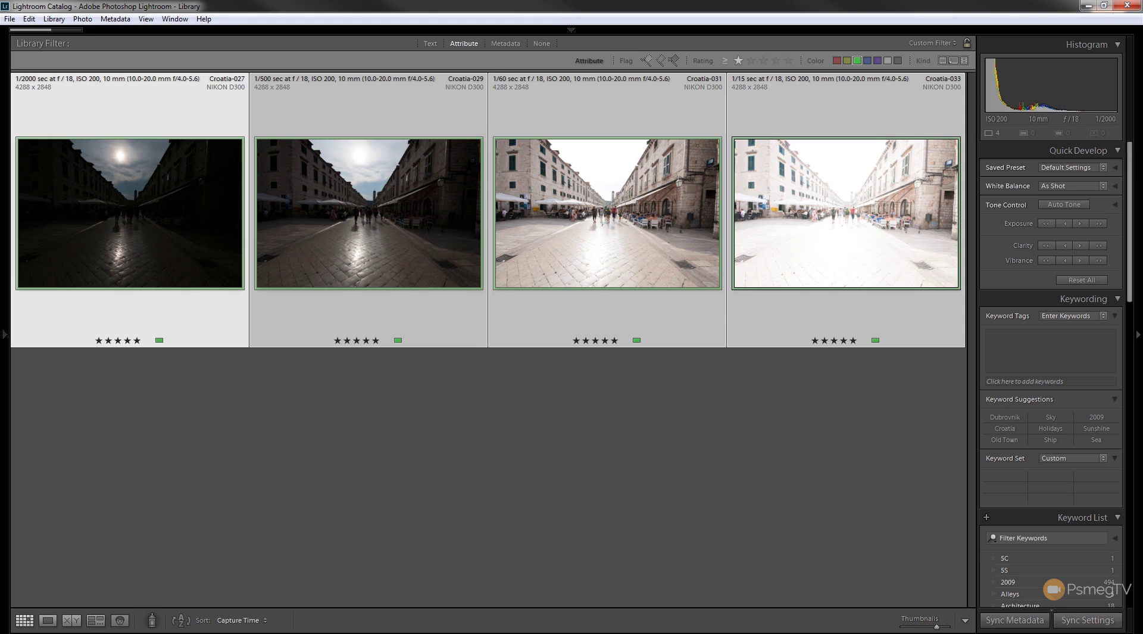
key(ctrl+l)
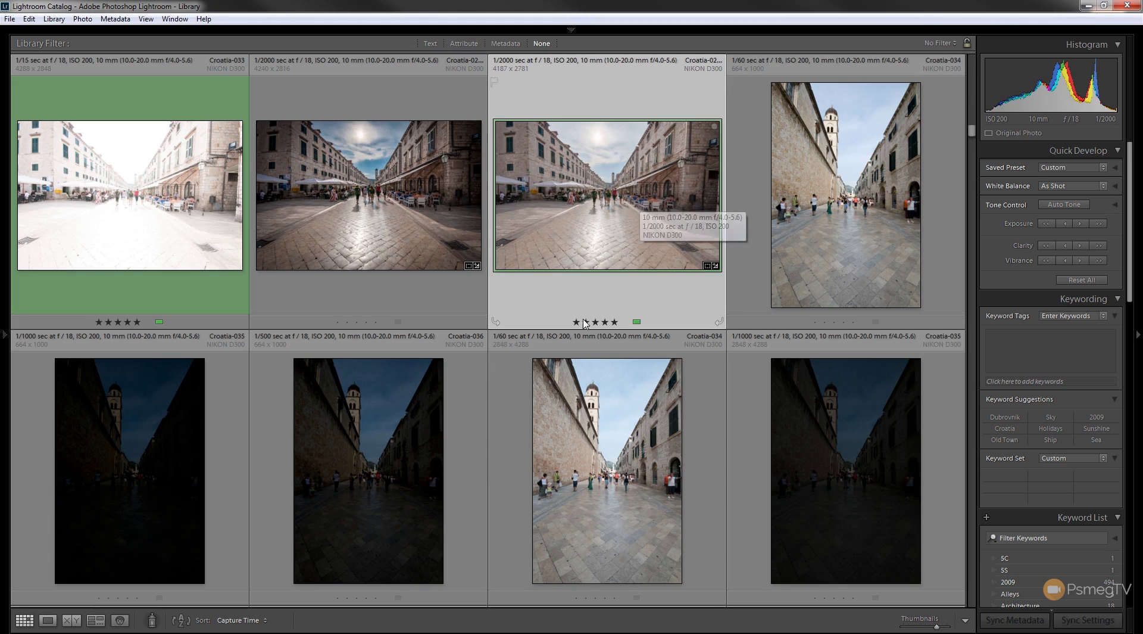
click(759, 280)
click(688, 250)
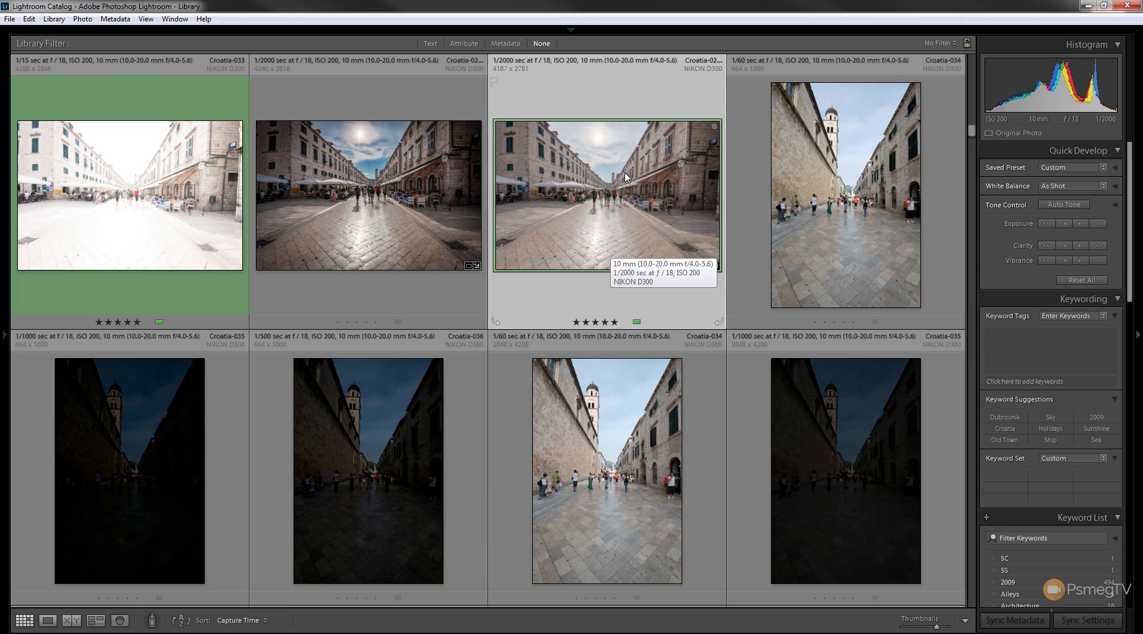
Open the HDR in Develop, inspect the crowd and café at 1:1, leaving Luminance noise reduction at 0
key(d)
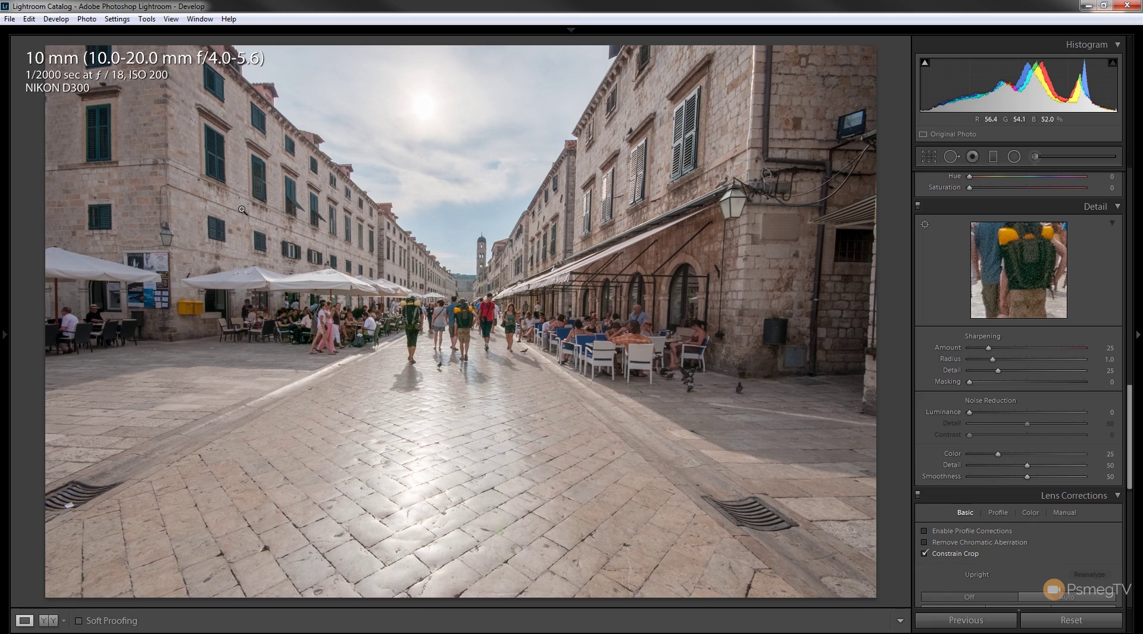
click(426, 317)
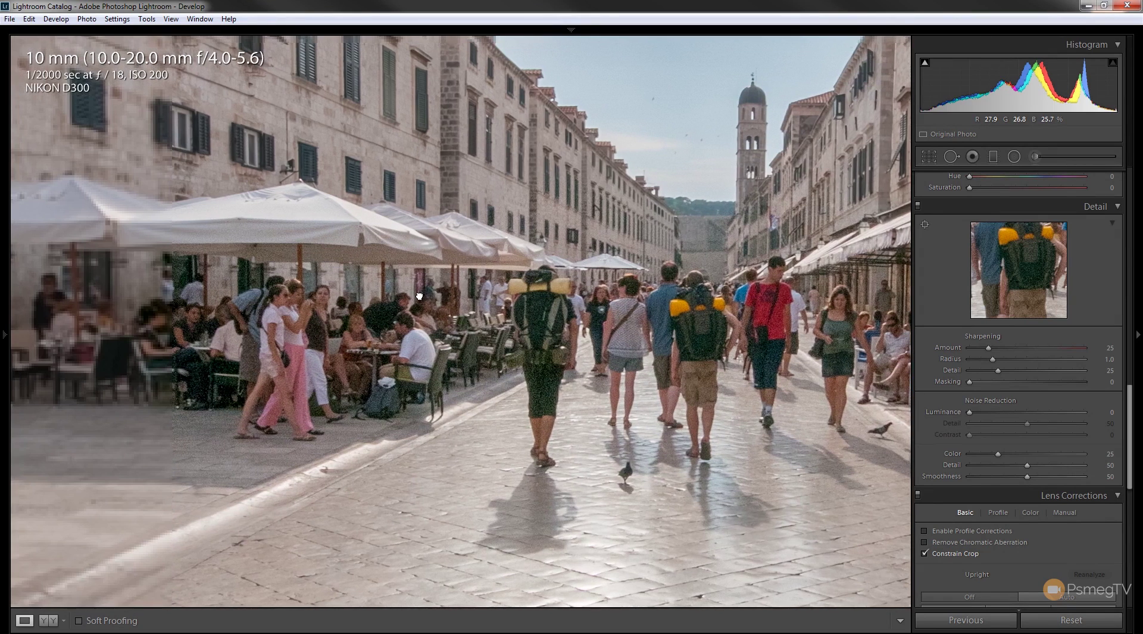
drag(420, 296, 442, 324)
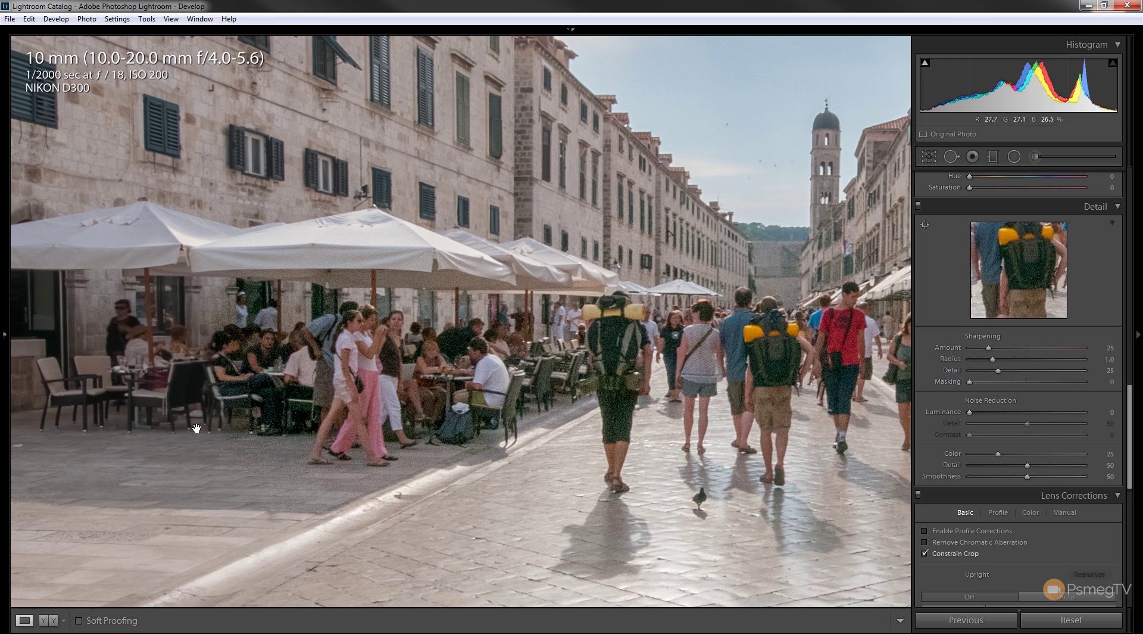
drag(663, 405, 524, 354)
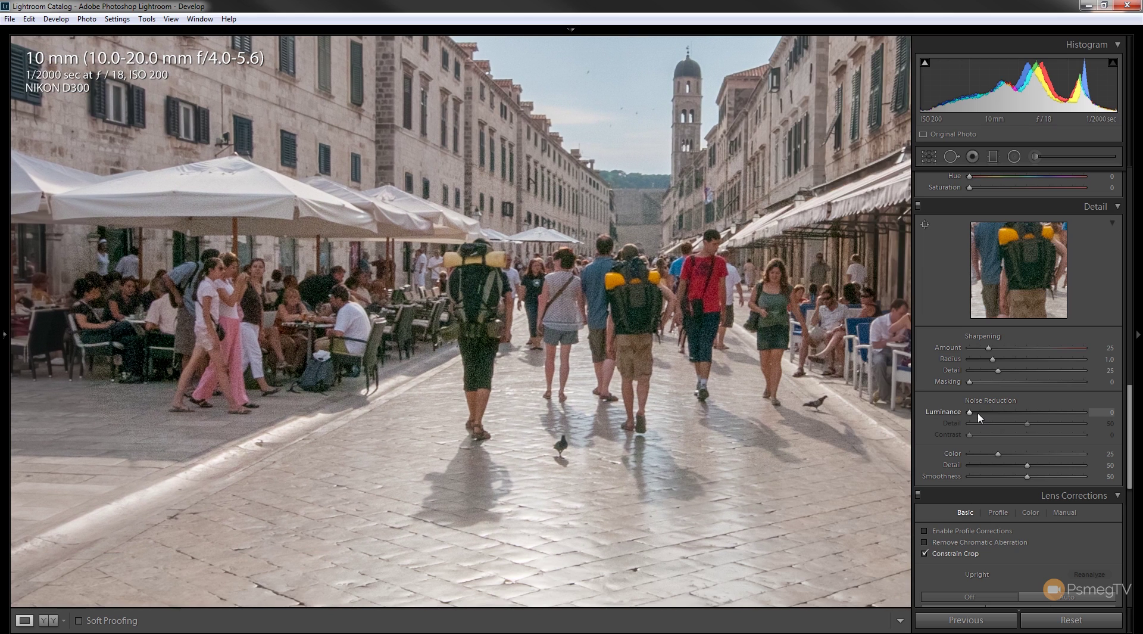
drag(970, 412, 981, 412)
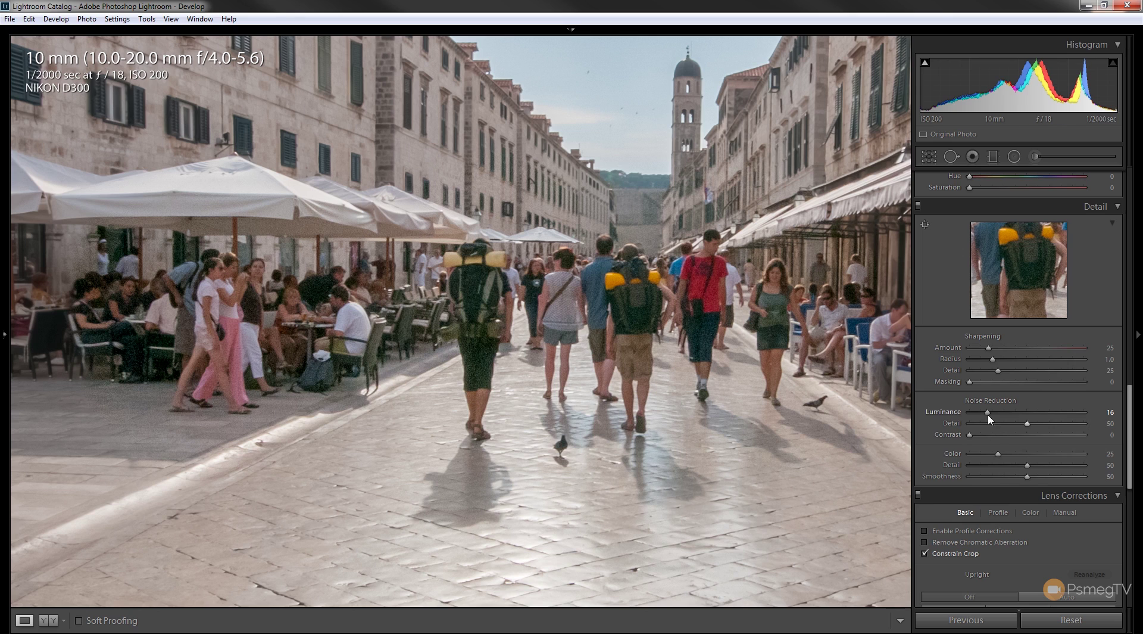
drag(971, 416, 969, 416)
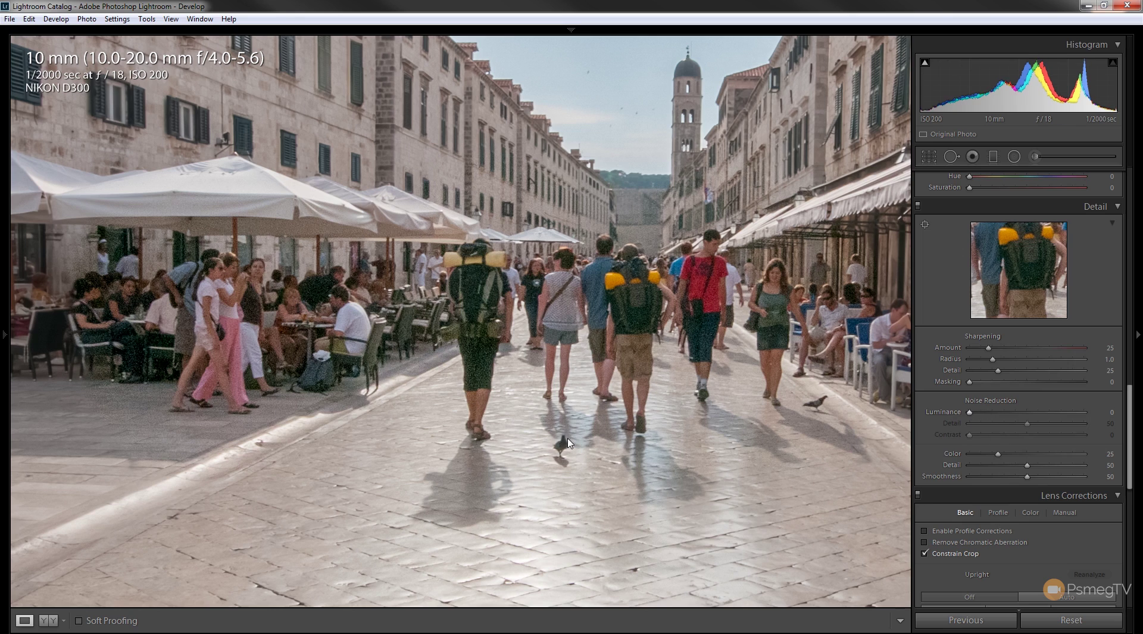
Add an adjustment brush with its Noise raised to 44 and preview it with pins hidden
scroll(922, 313, up, 10)
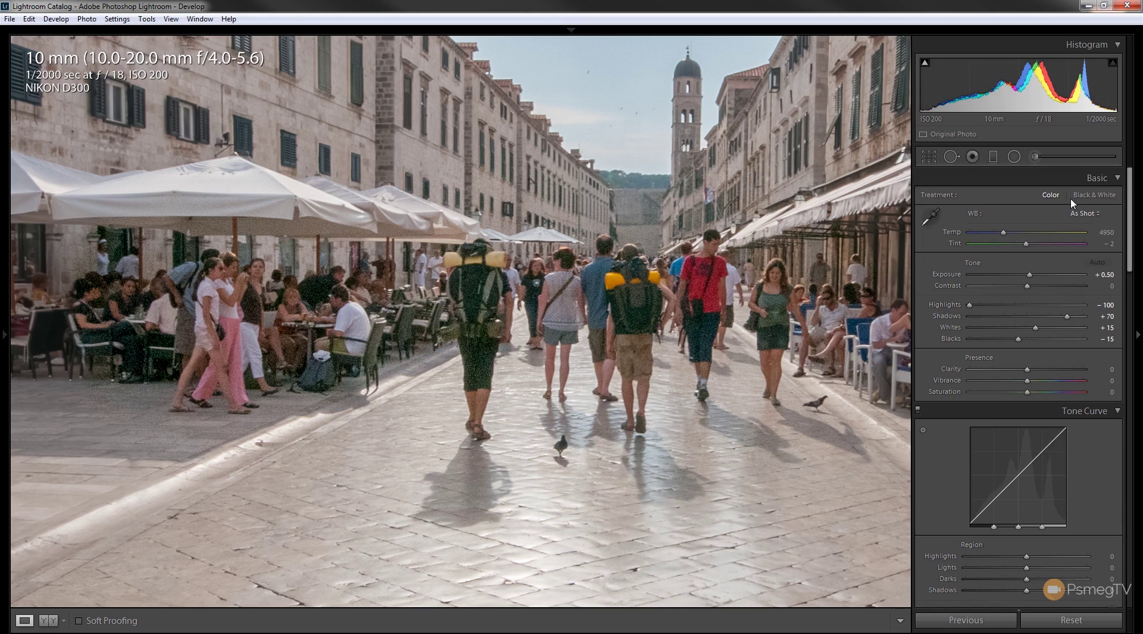
click(1040, 162)
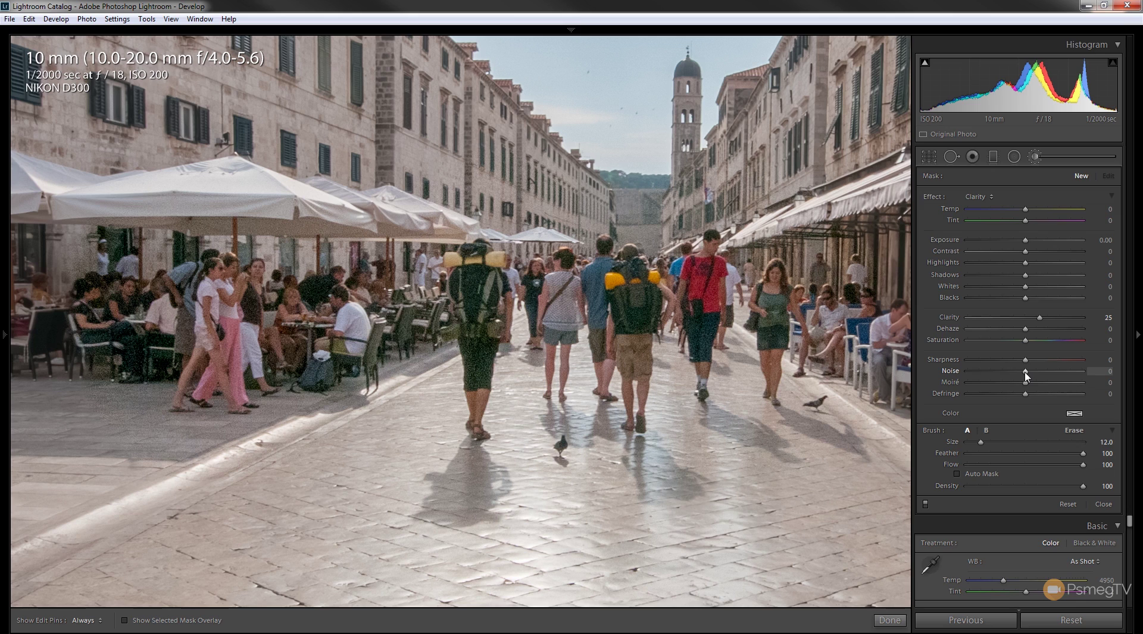
drag(1030, 375, 1070, 375)
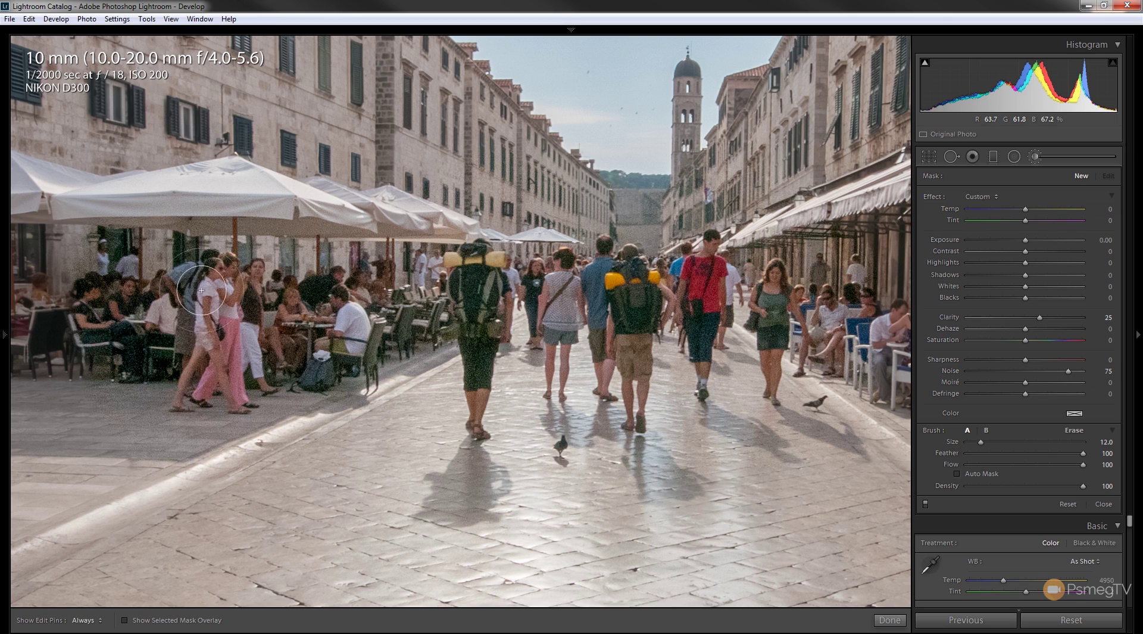
key(h)
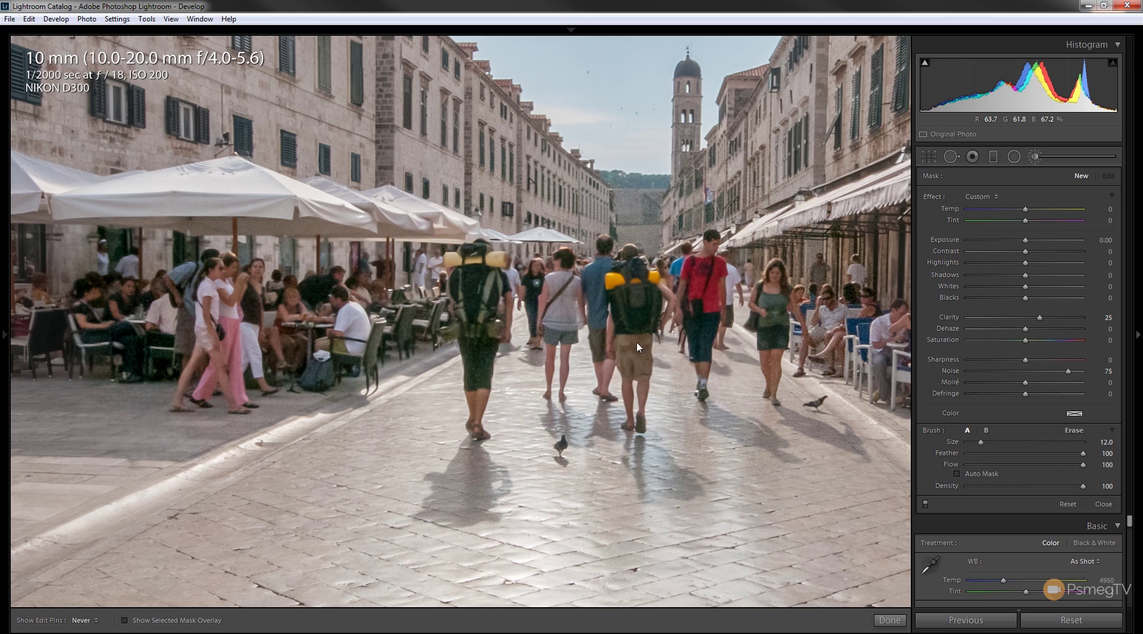
Check the café tables area and lower the brush's Noise amount to 33
key(h)
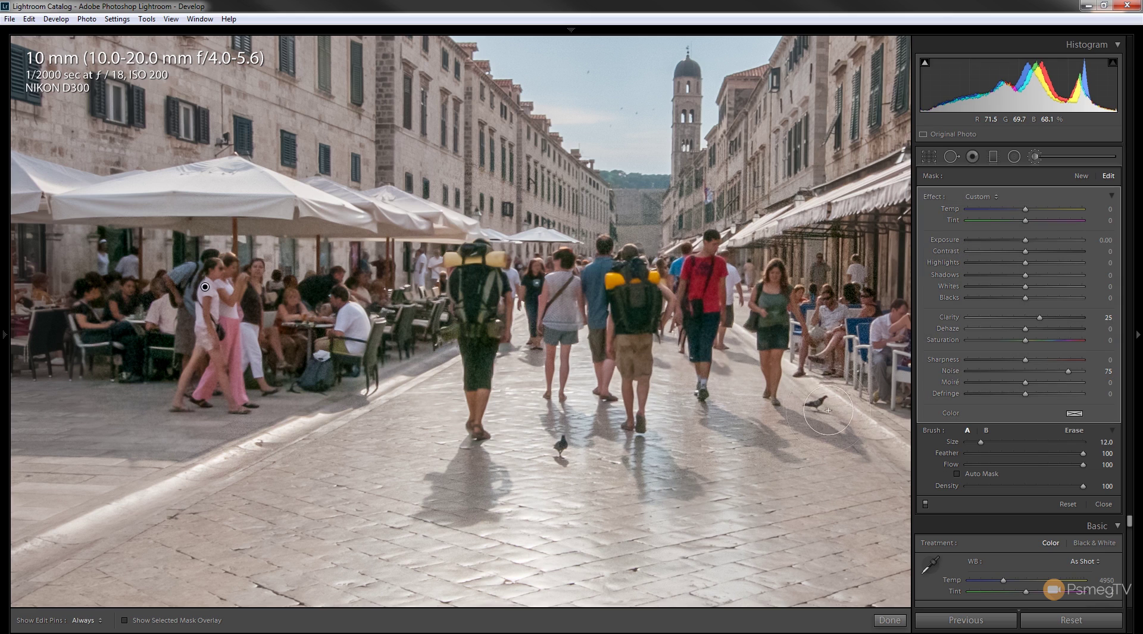
drag(818, 428, 342, 415)
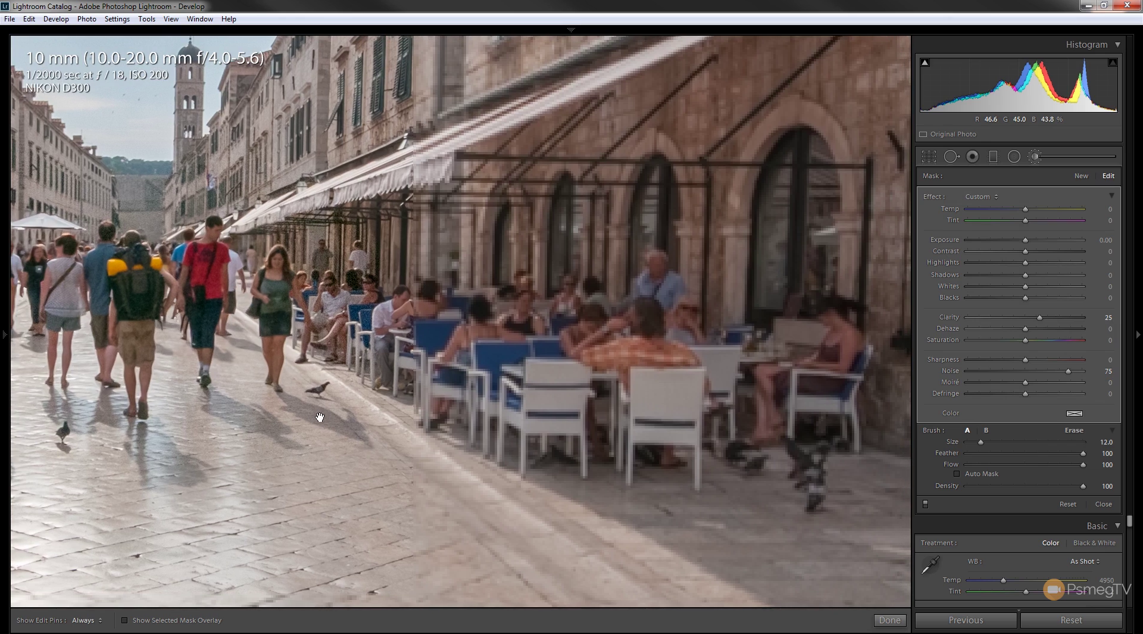
key(h)
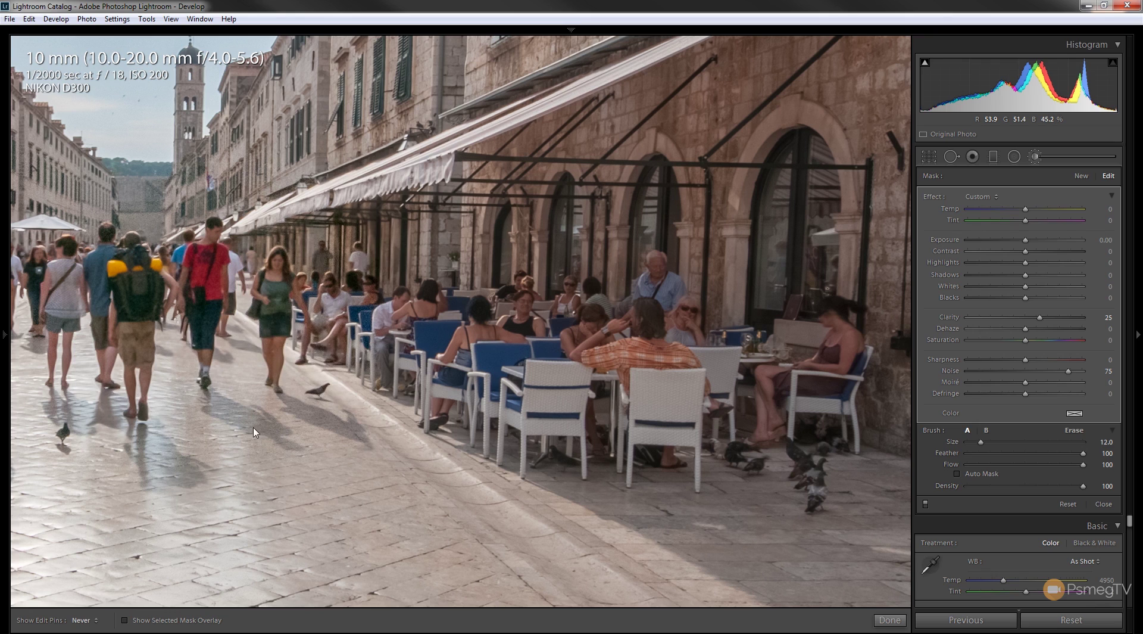
key(h)
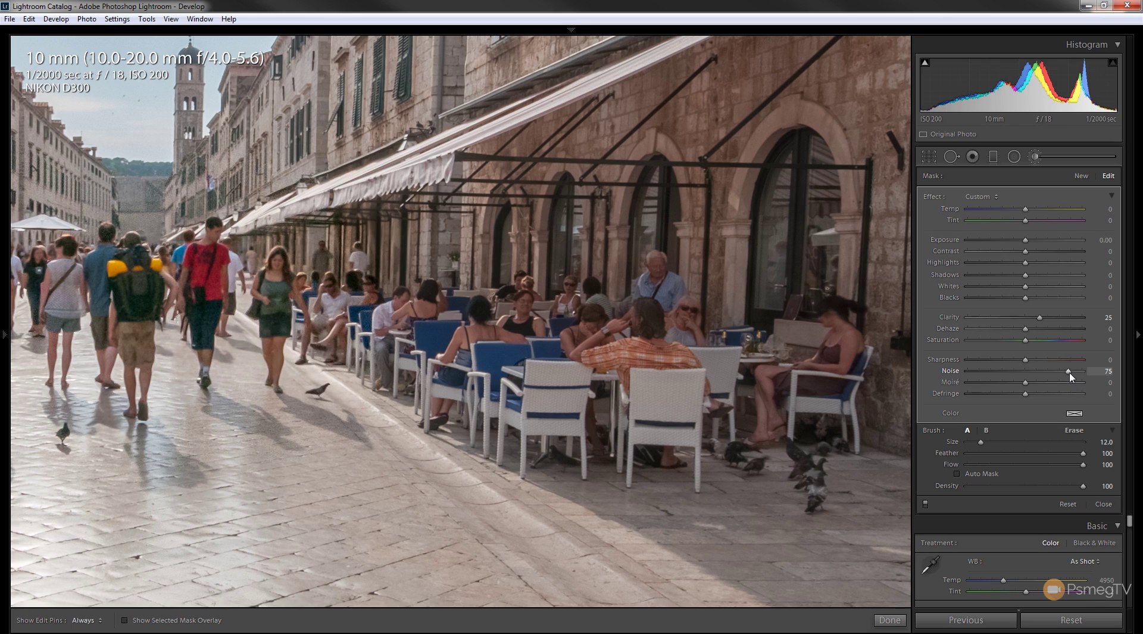
drag(1070, 373, 1061, 372)
Close the Adjustment Brush, fit the whole street in view, and bring up Lens Corrections
click(1101, 504)
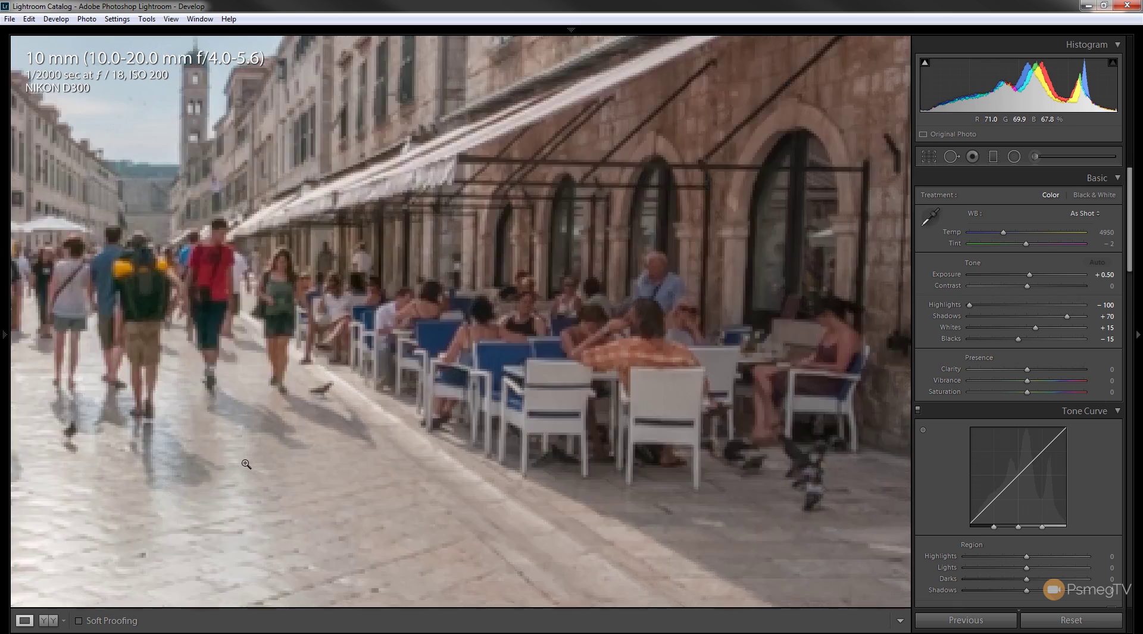
click(262, 394)
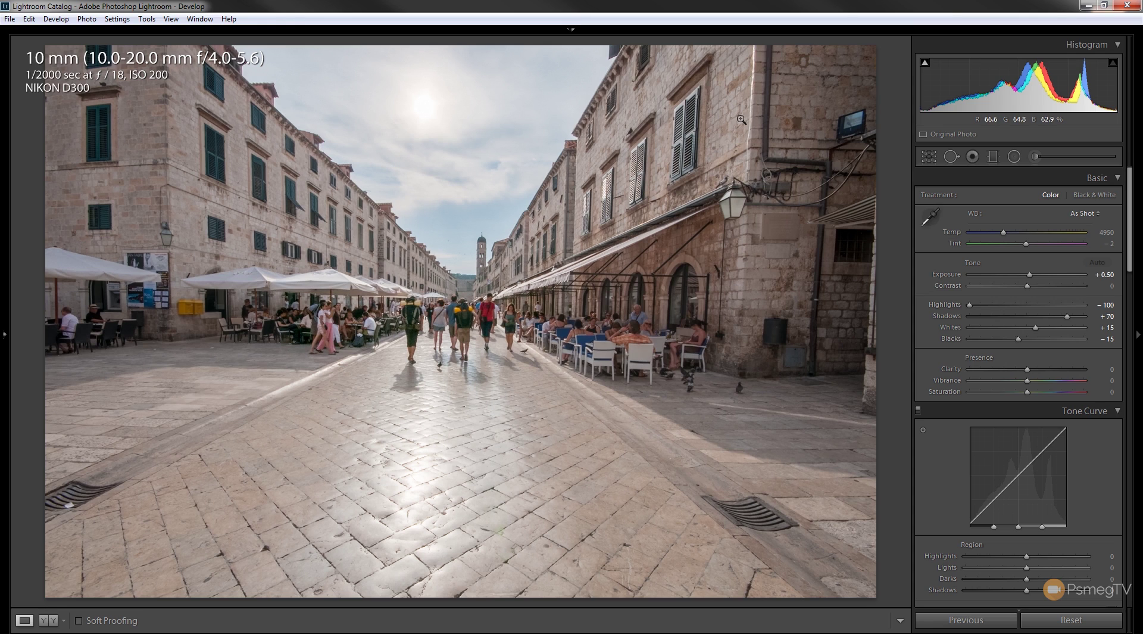
drag(1131, 232, 1125, 506)
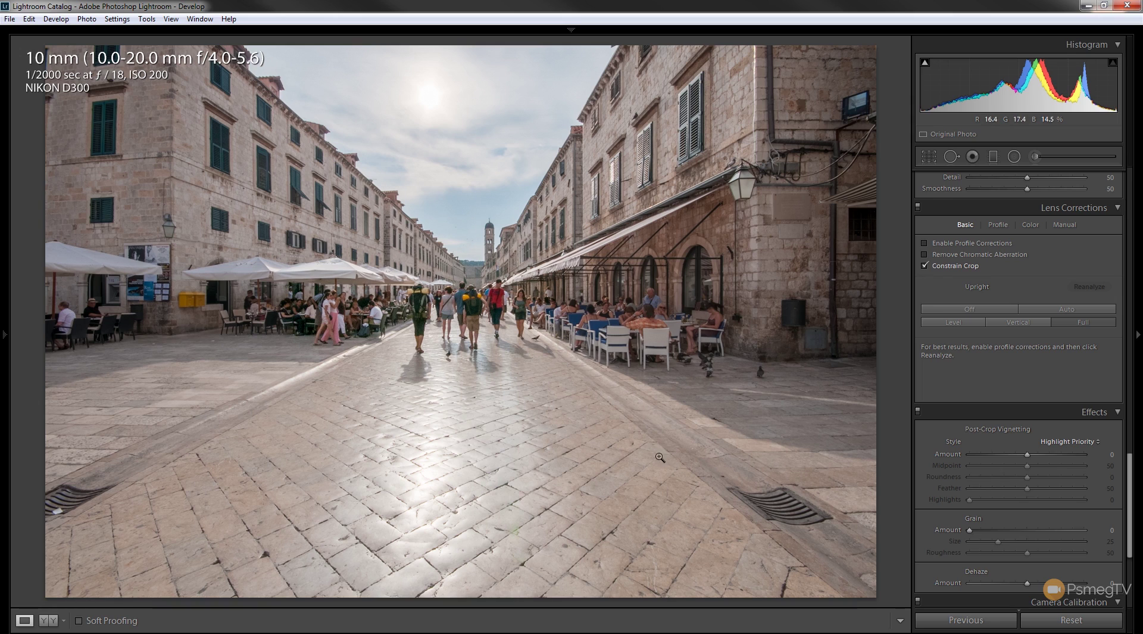
Deepen the sky with Blue saturation +60, Aqua +5 and Blue luminance -52
drag(1137, 466, 1137, 262)
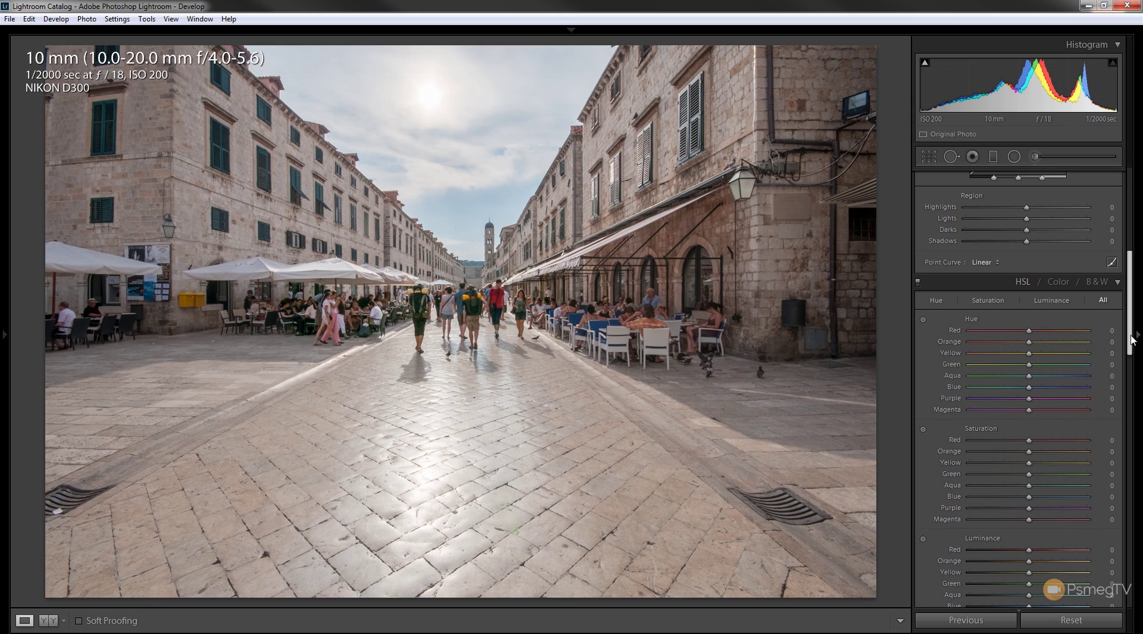
drag(1130, 342, 1130, 365)
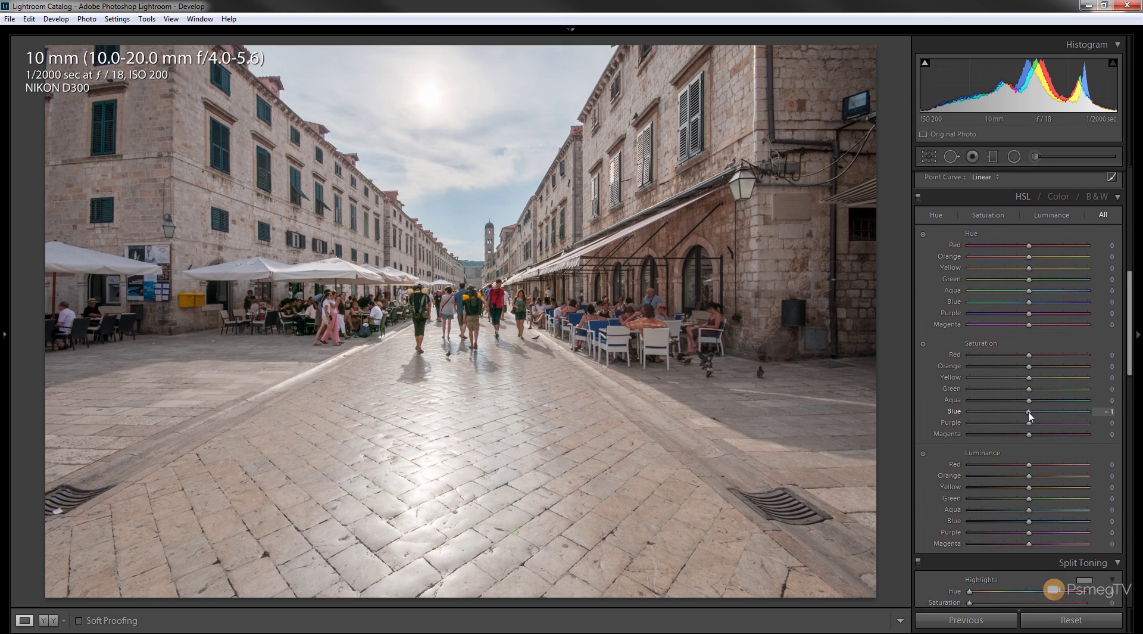
drag(1013, 413, 1028, 412)
drag(1029, 524, 1001, 522)
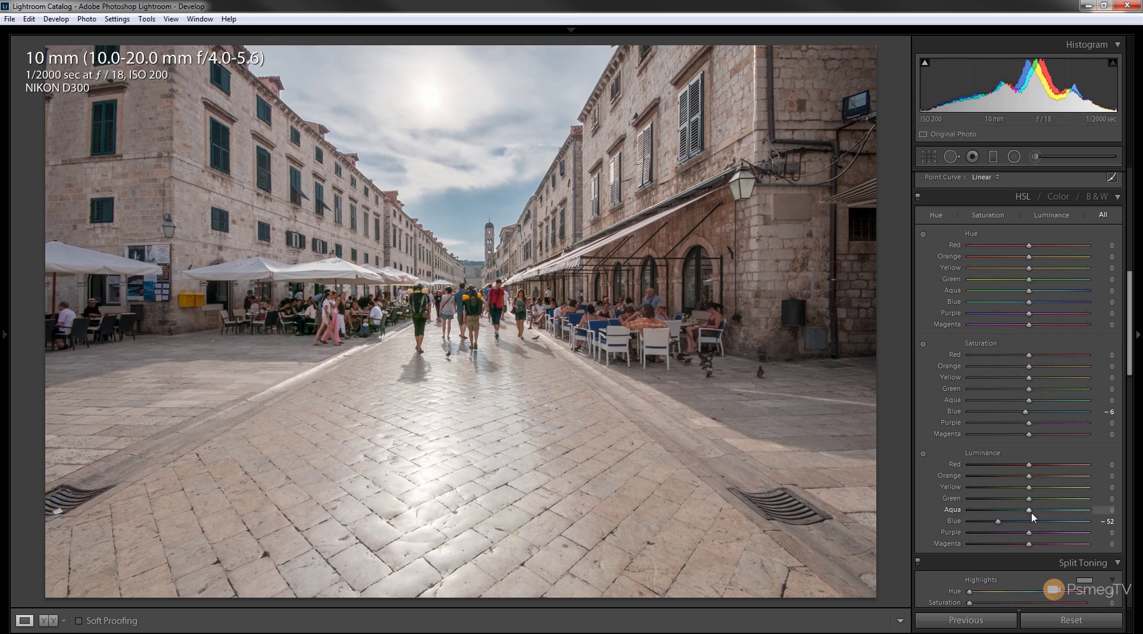
drag(1031, 414, 1048, 414)
drag(1039, 413, 1068, 418)
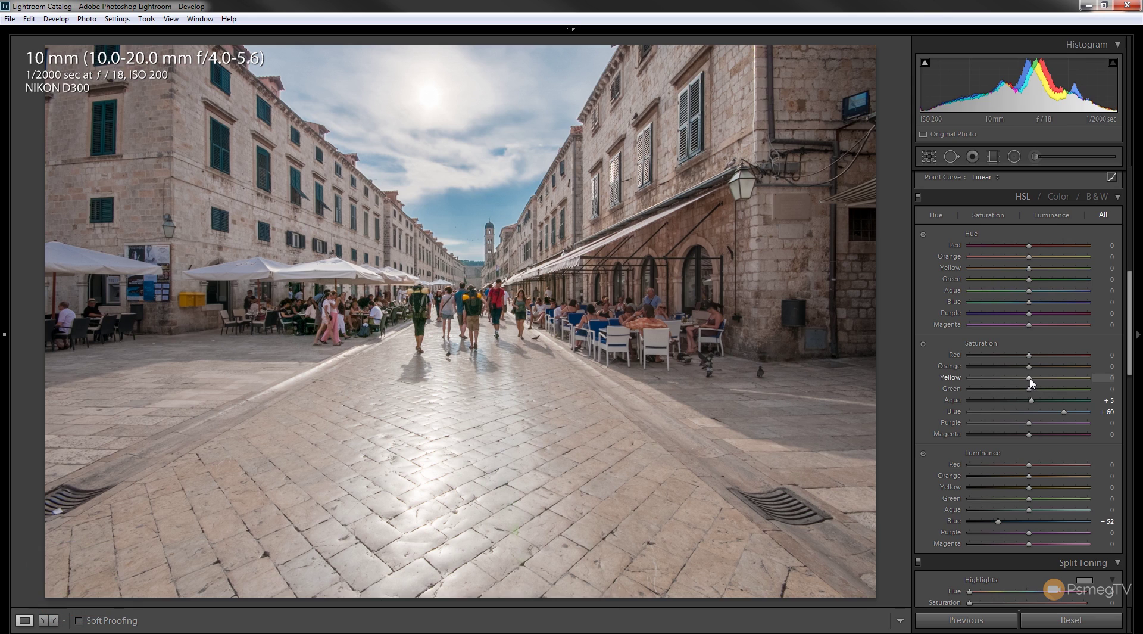
Boost the stone buildings with Yellow saturation +24 and Yellow luminance -34
drag(1032, 380, 1046, 382)
mouse_move(1032, 487)
mouse_down()
mouse_move(1043, 486)
mouse_move(1012, 488)
mouse_up()
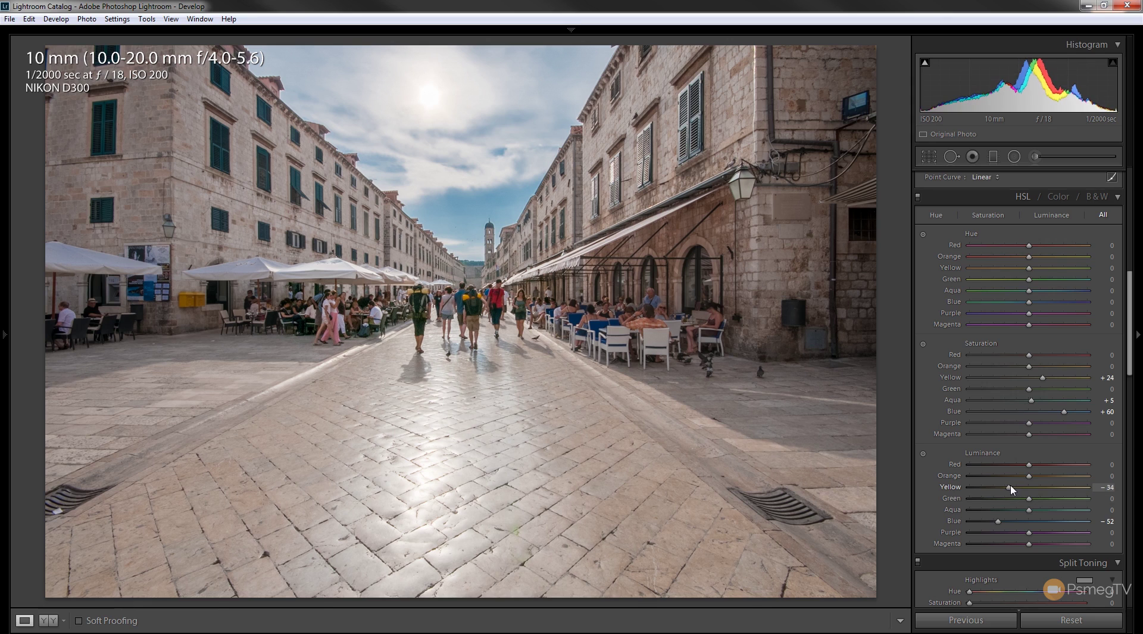
drag(1132, 356, 1132, 241)
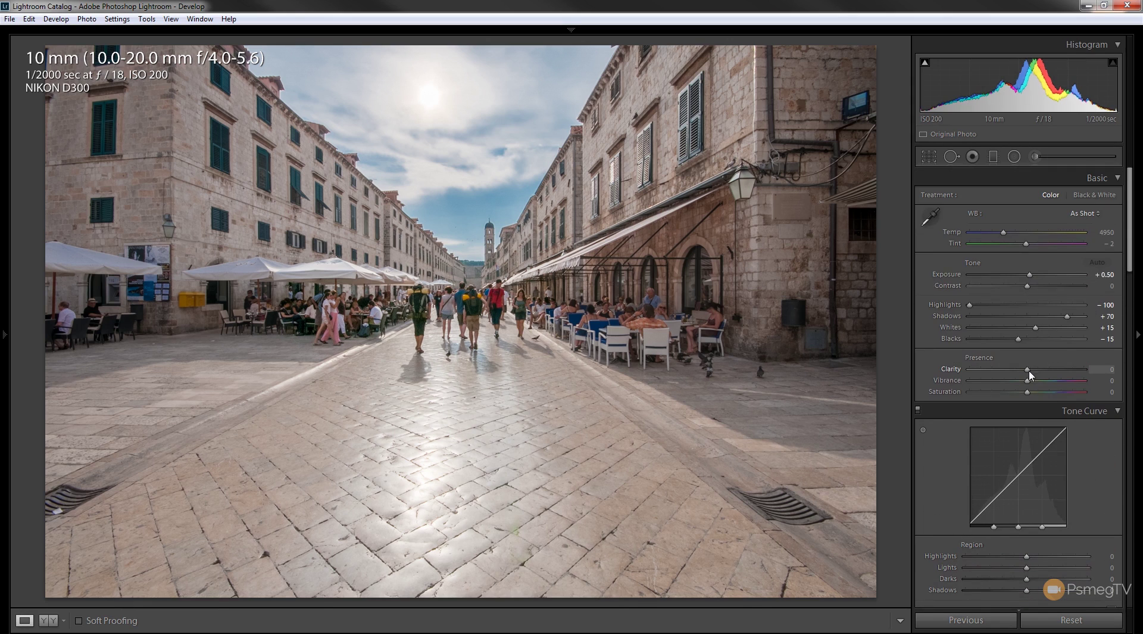
Set Clarity +36 and Vibrance +9, and add a -17 post-crop vignette
mouse_move(1030, 374)
mouse_down()
mouse_move(1053, 374)
mouse_move(1035, 386)
mouse_up()
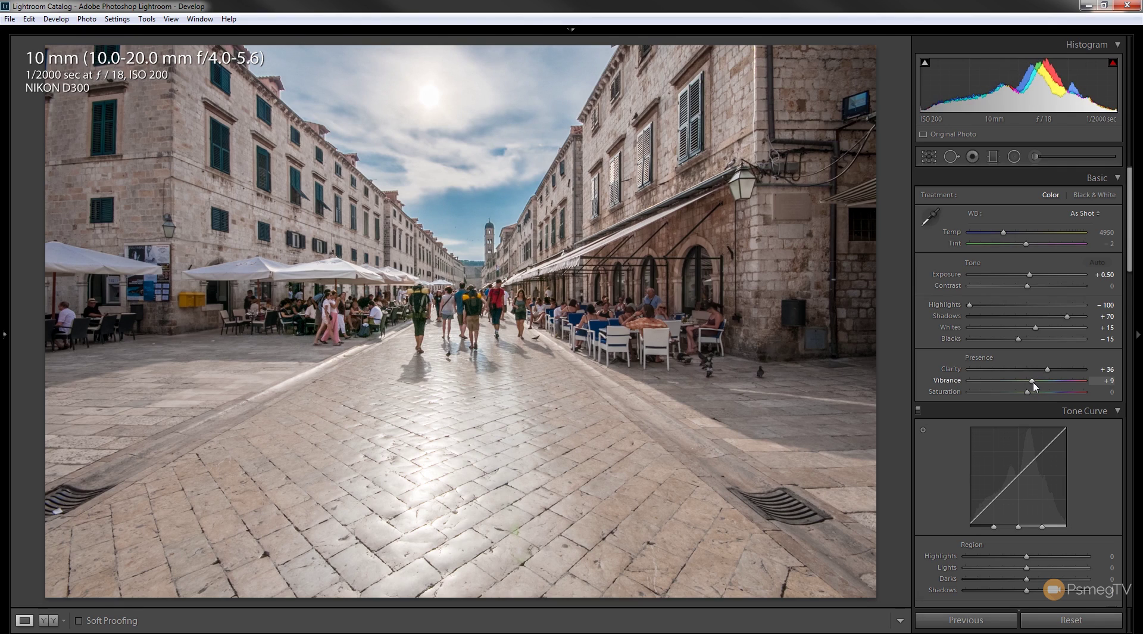
drag(1132, 250, 1135, 552)
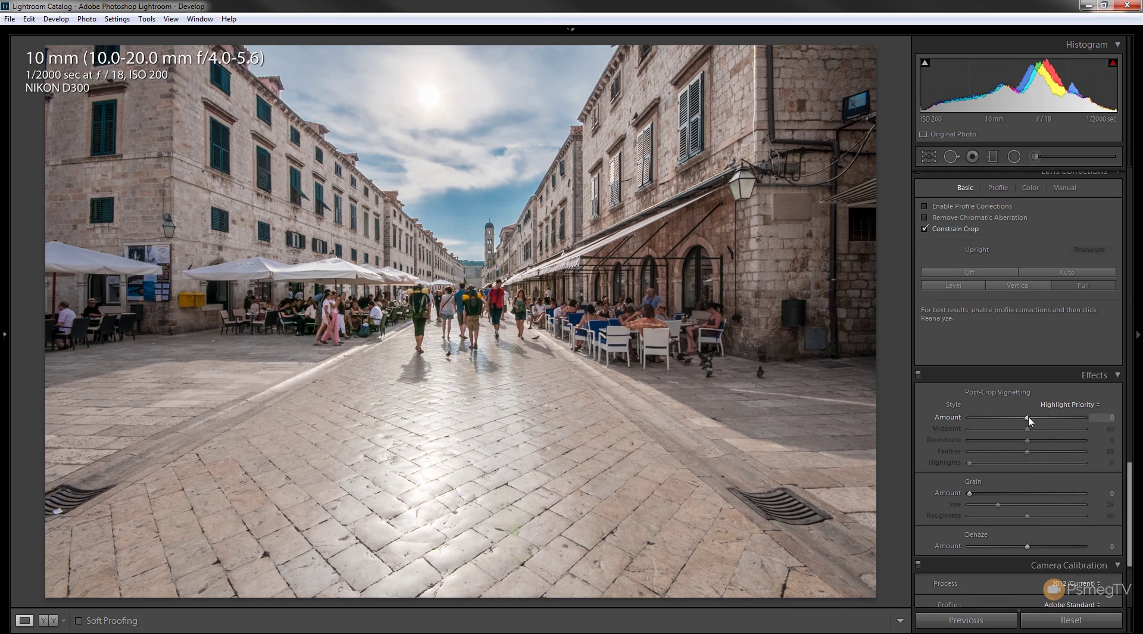
drag(1029, 418, 1018, 419)
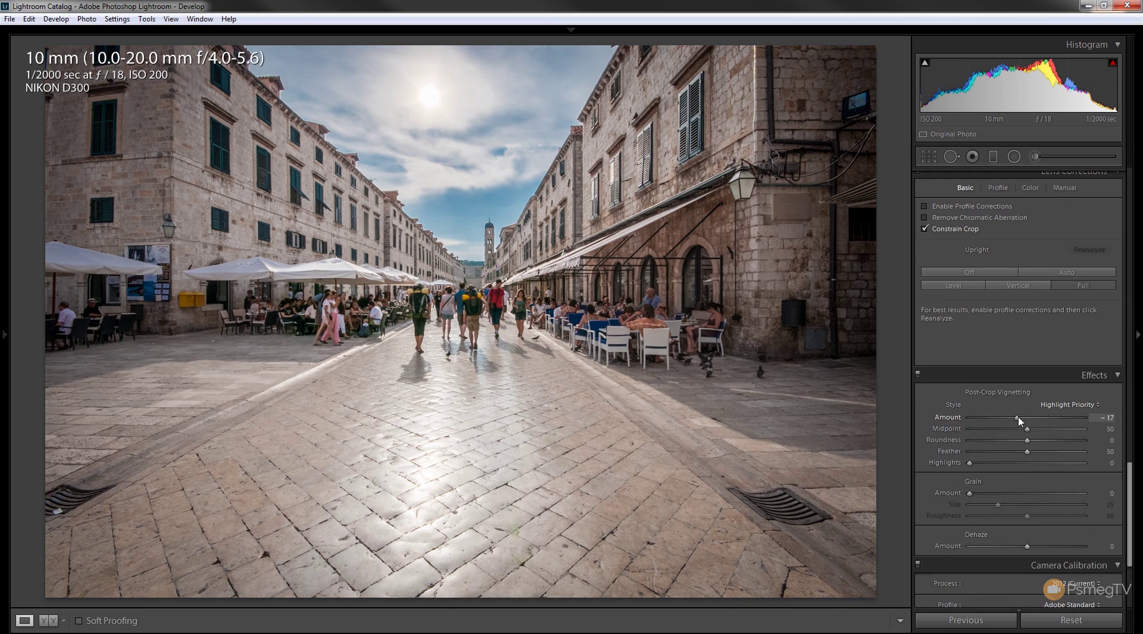